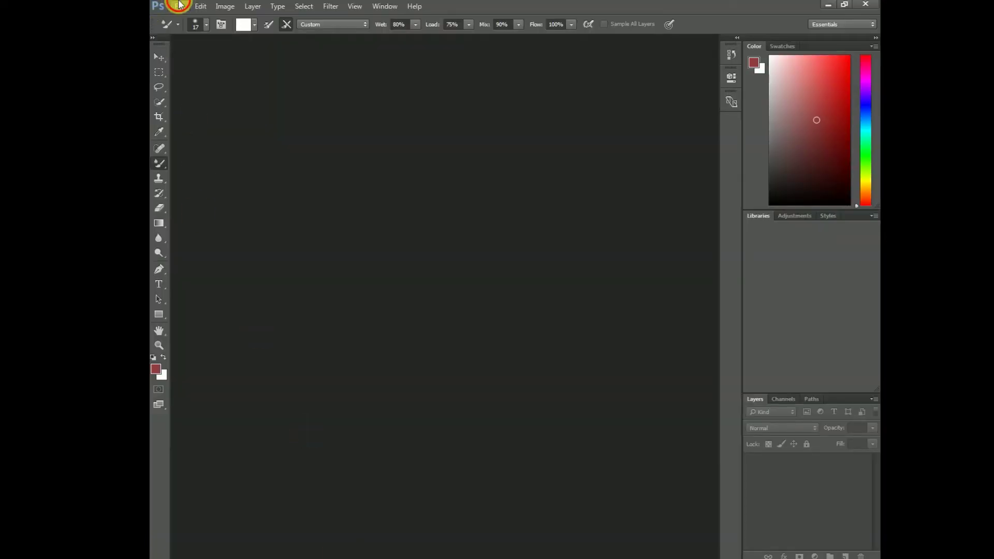
Open the _NCS1290 (1) photo from the Desktop and dismiss the graphics hardware warning.
left_click(180, 5)
left_click(192, 26)
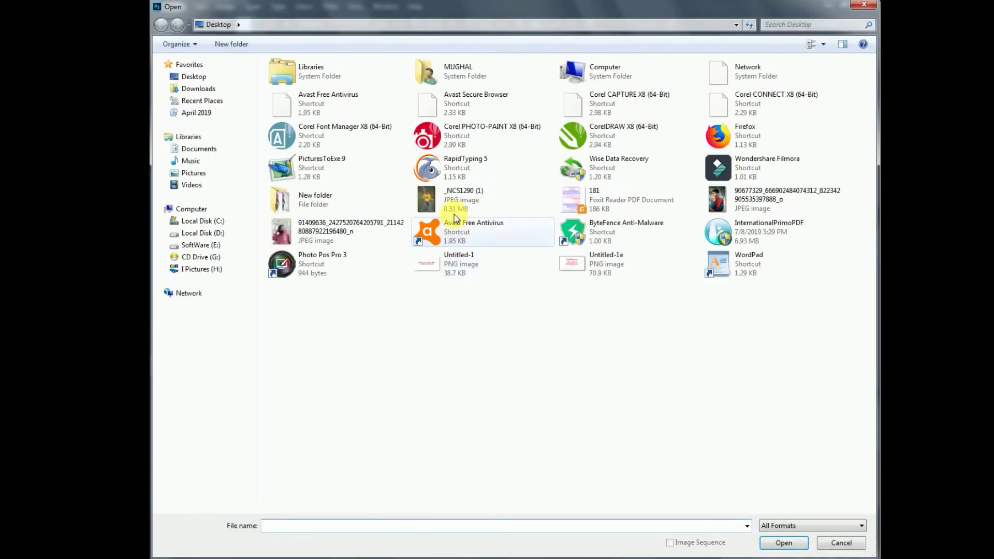
double_click(455, 213)
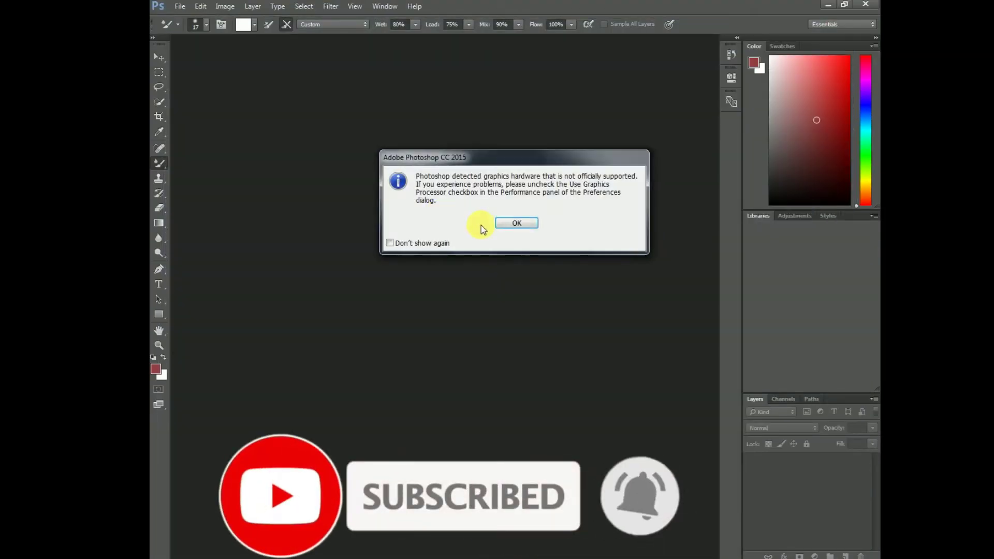
left_click(517, 223)
In the Camera Raw Filter, set Temperature +25, Tint -61 and raise Exposure to +0.15.
left_click(331, 6)
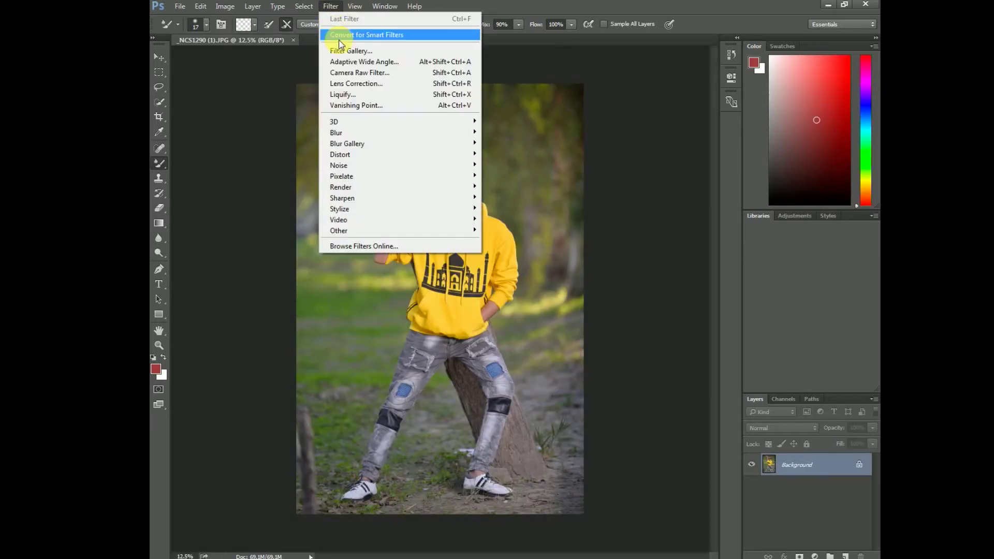
left_click(403, 117)
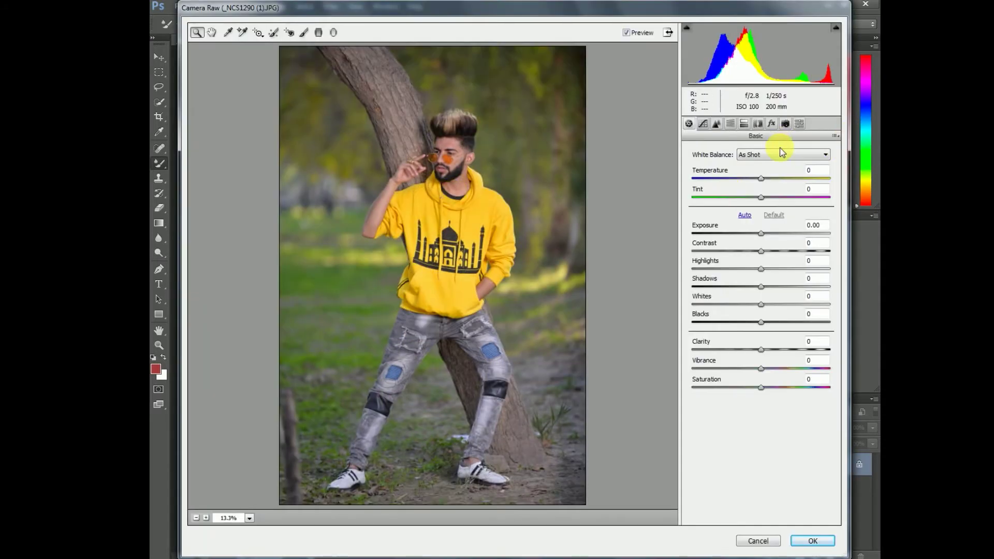
left_click_drag(772, 186, 775, 187)
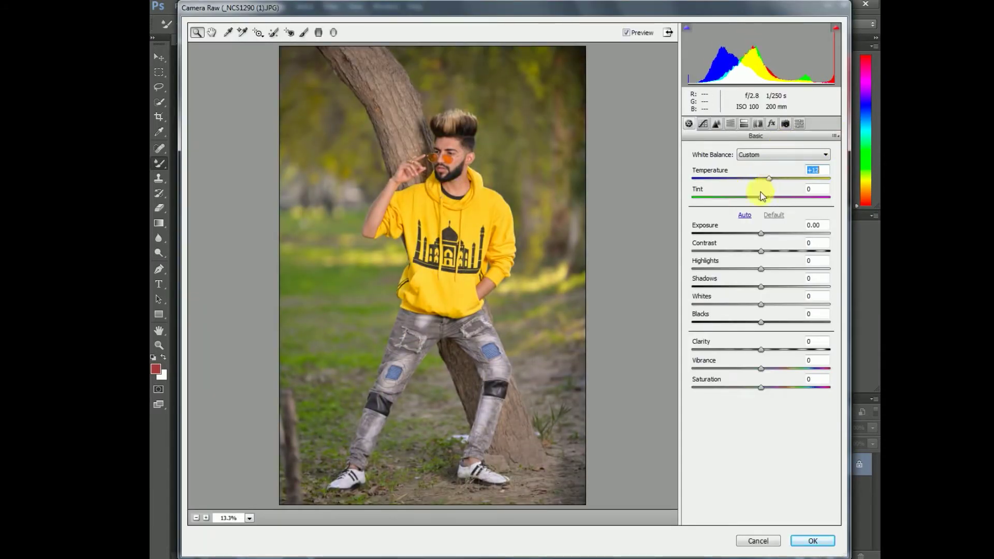
left_click_drag(743, 204, 732, 202)
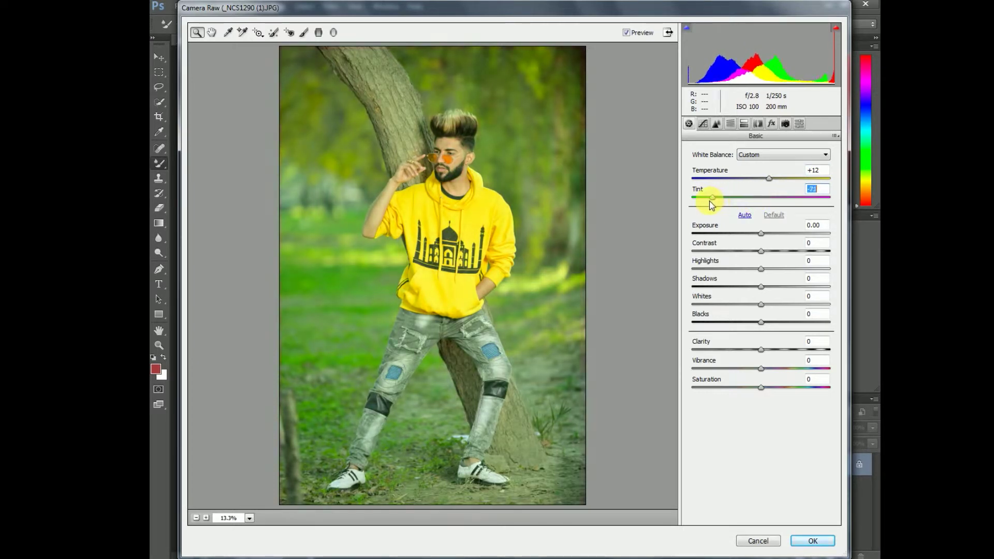
left_click_drag(712, 205, 718, 205)
left_click_drag(772, 179, 778, 178)
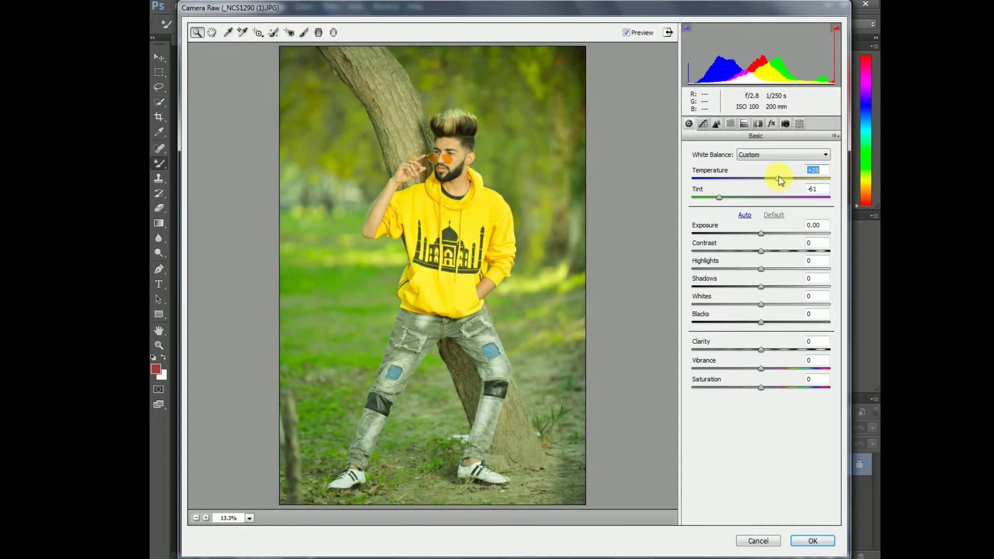
mouse_move(761, 234)
left_mouse_down()
mouse_move(765, 249)
mouse_move(750, 249)
mouse_move(784, 252)
mouse_move(789, 269)
mouse_move(739, 286)
mouse_move(768, 304)
mouse_move(787, 296)
left_mouse_up()
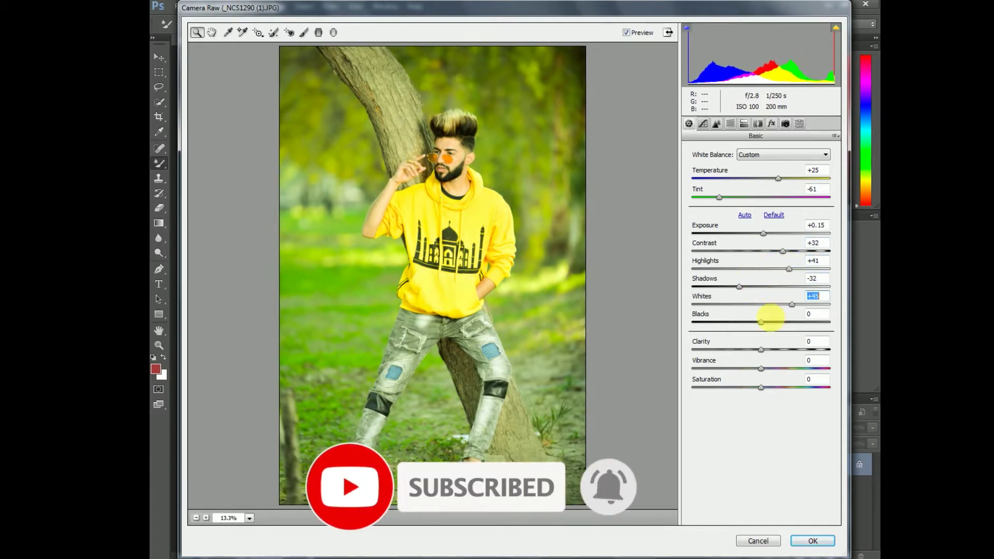
left_click(716, 123)
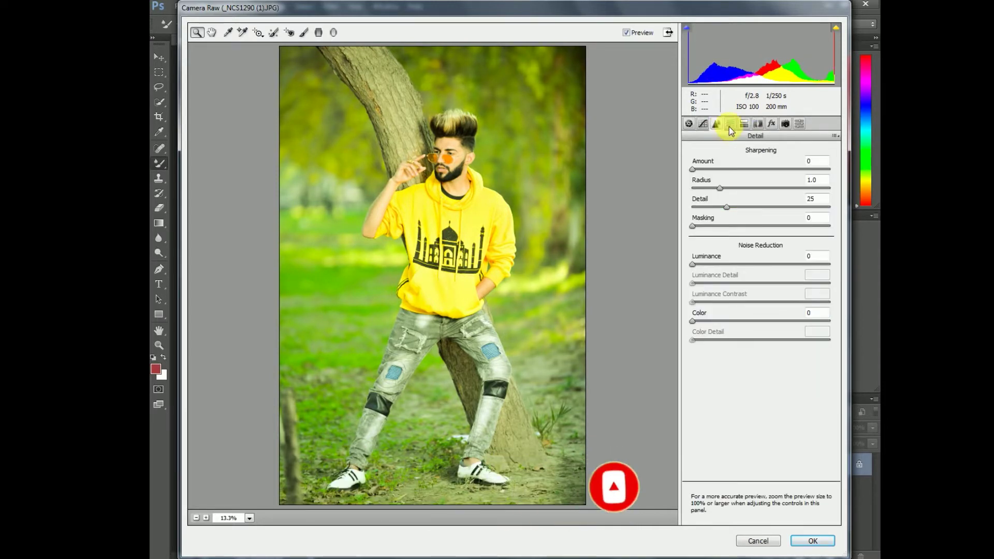
Shift the Yellows hue to +17, check Camera Calibration, and apply the Camera Raw grade.
left_click_drag(746, 223, 777, 239)
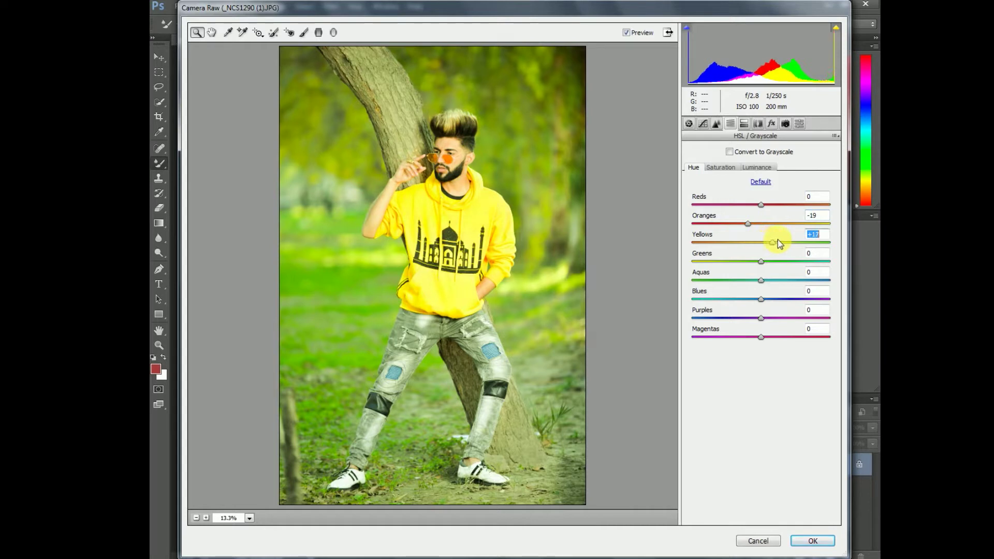
left_click(758, 123)
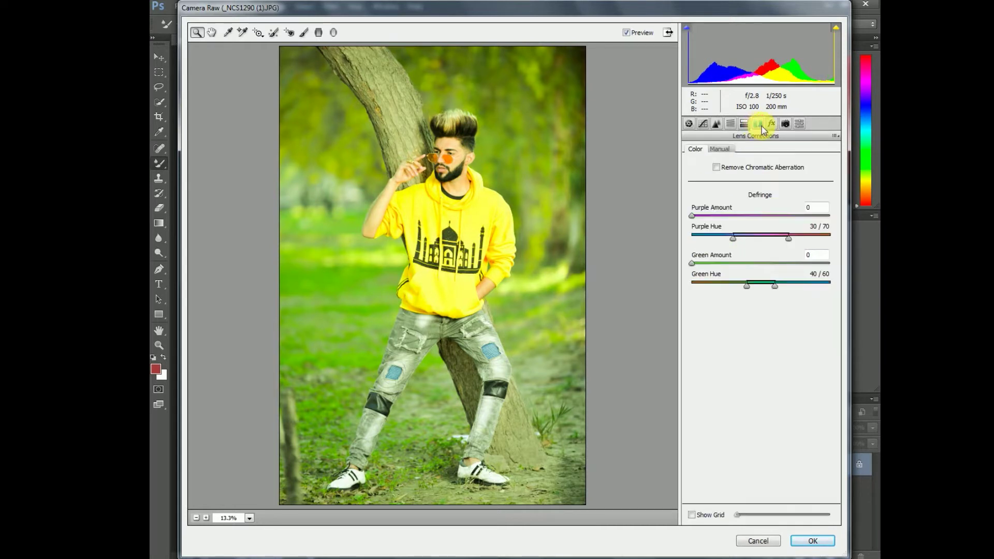
left_click(771, 123)
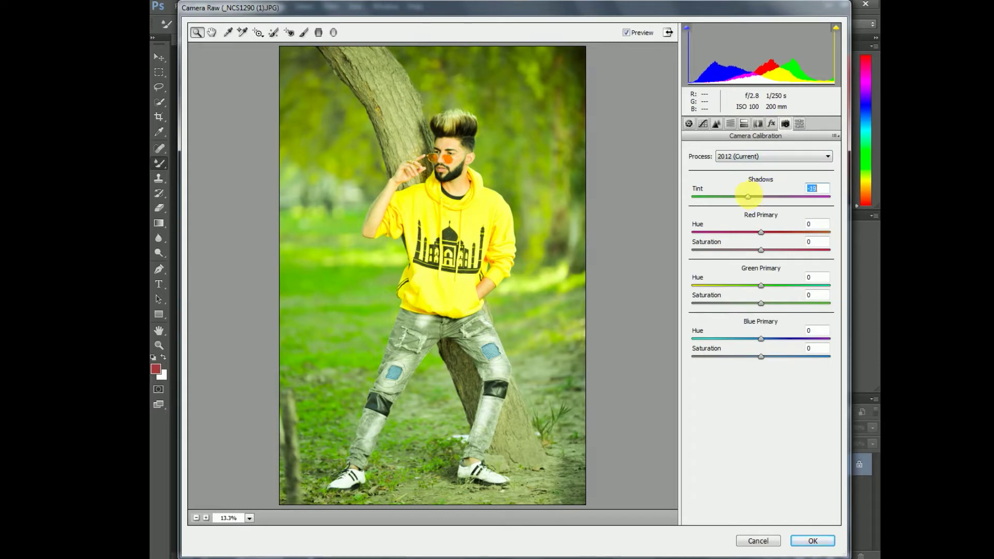
left_click(813, 541)
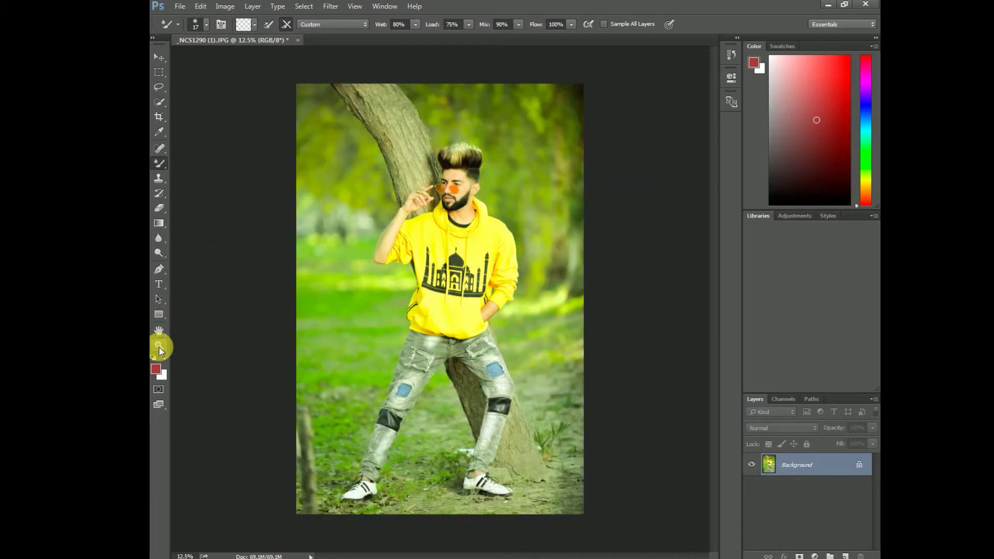
Zoom in on the man's face and switch to the Mixer Brush tool.
left_click(160, 346)
left_click(460, 194)
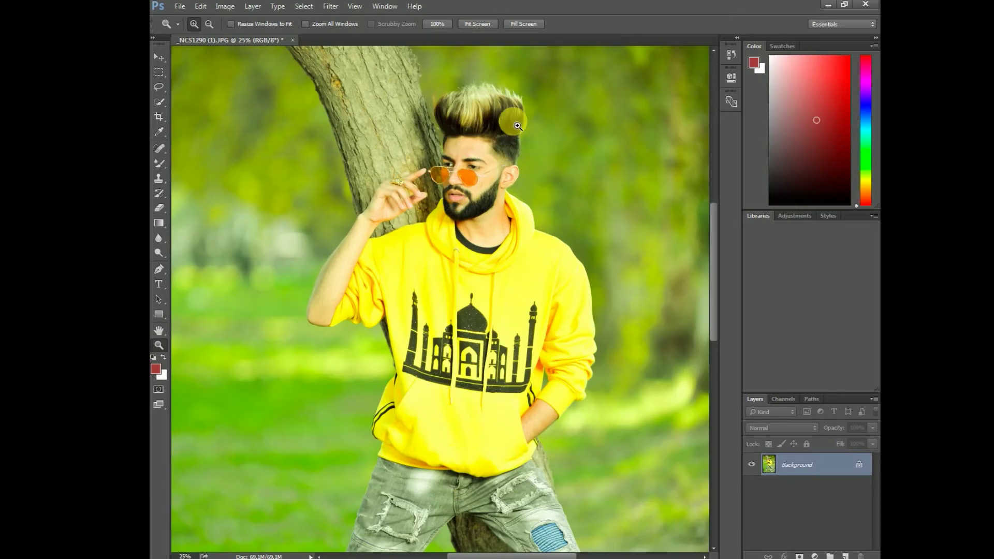
left_click(517, 126)
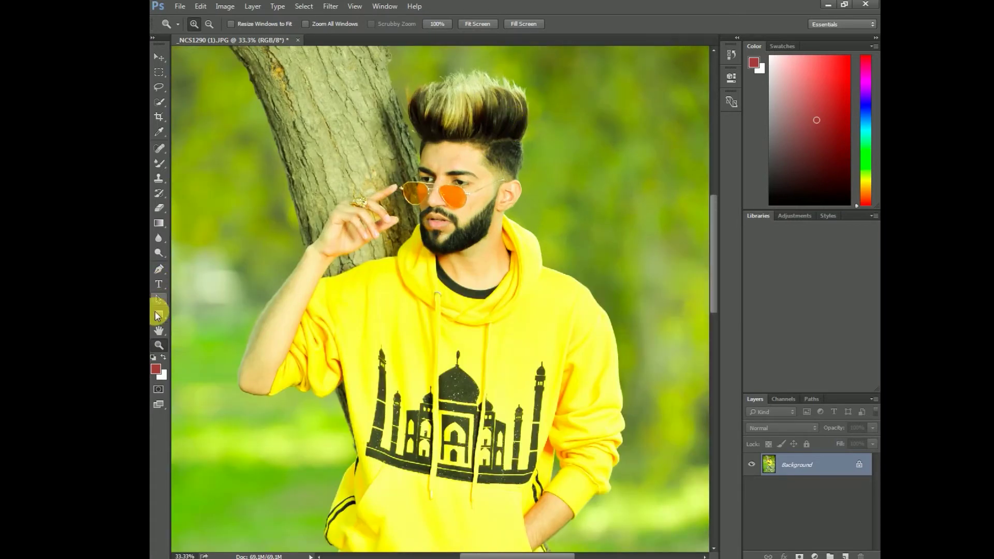
right_click(166, 169)
left_click(182, 193)
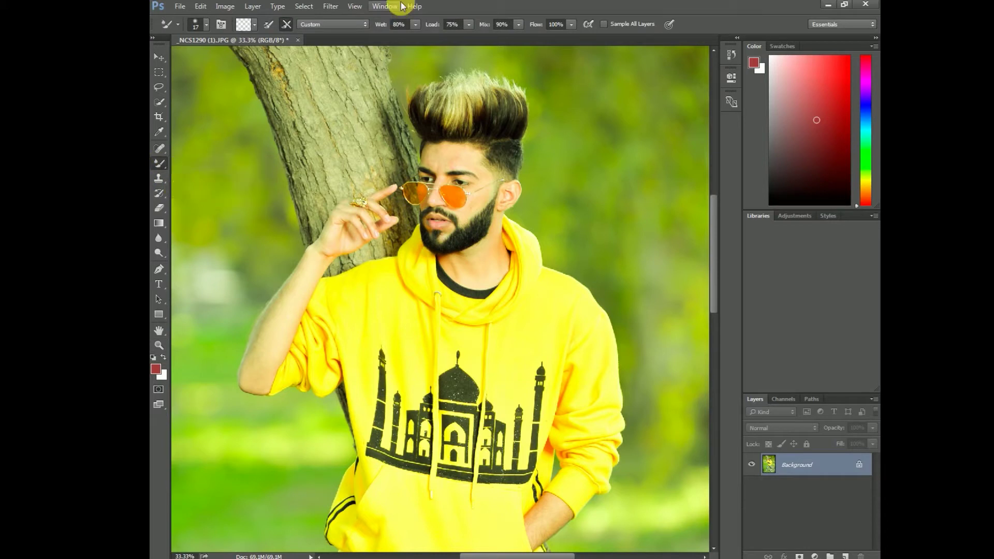
Set the Mixer Brush to 25% wet and 50% mix in the options bar.
left_click(398, 25)
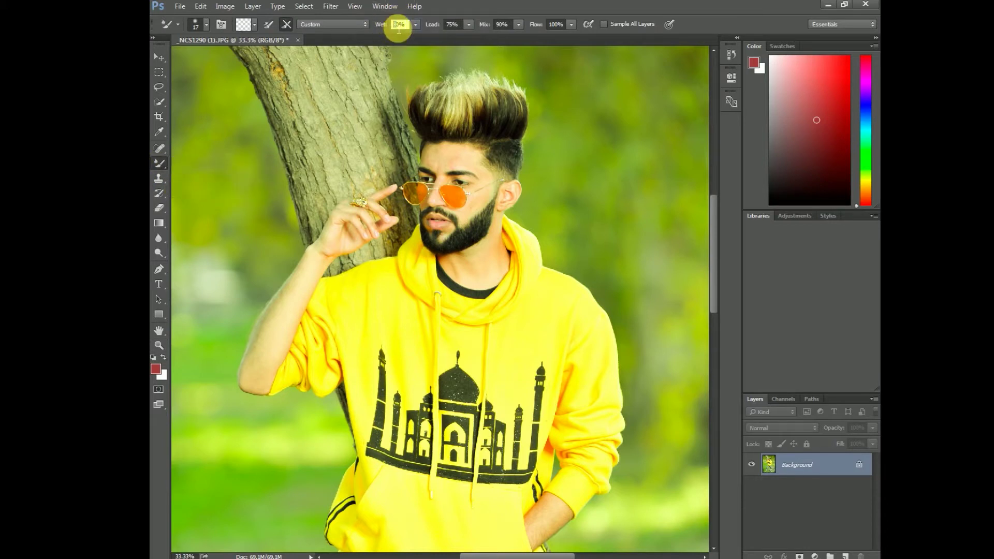
left_click(402, 27)
double_click(403, 27)
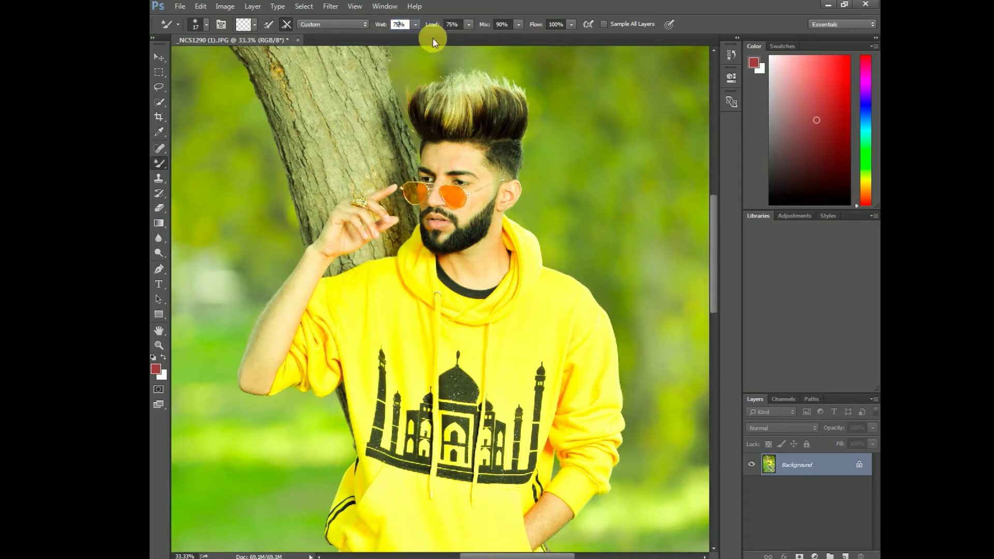
left_click_drag(400, 29, 392, 30)
type("2")
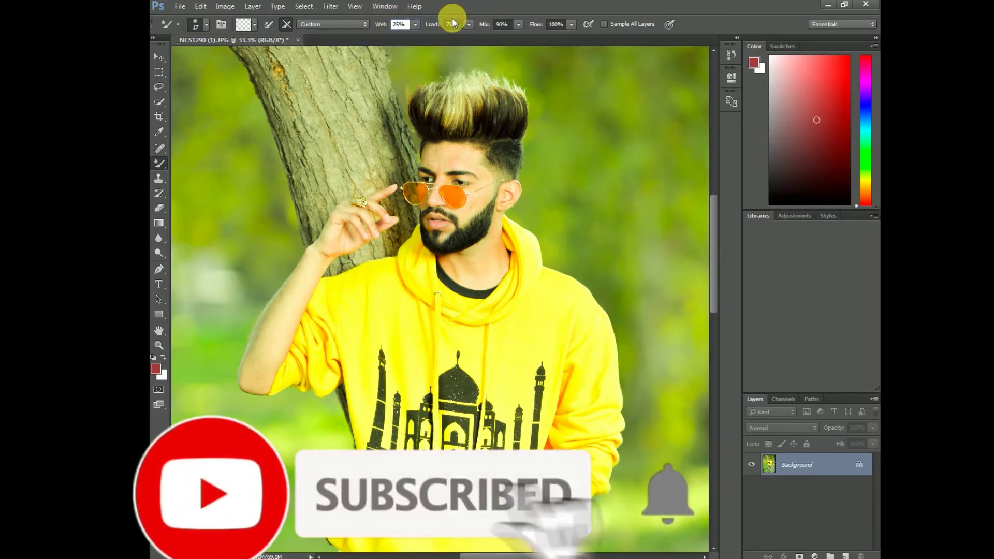
left_click_drag(502, 24, 505, 29)
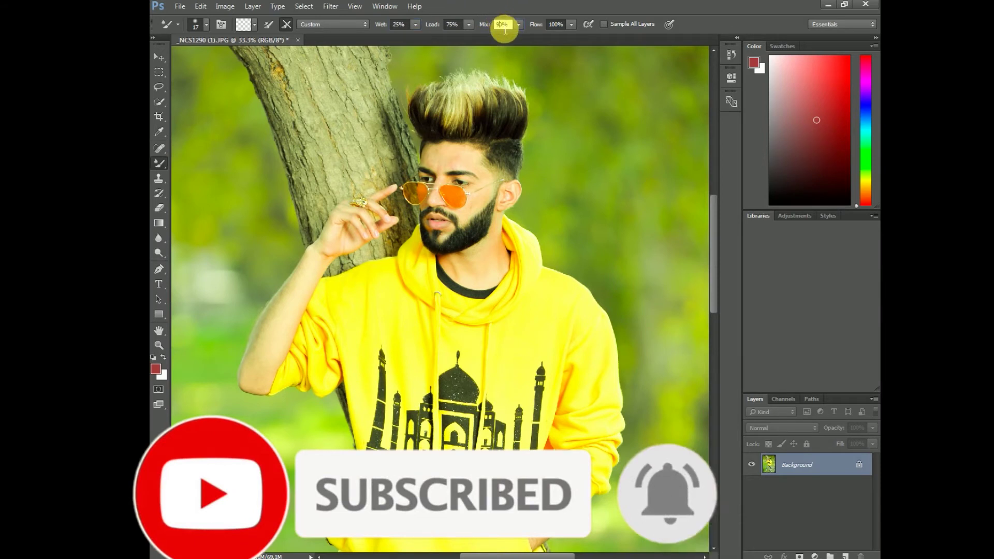
type("30")
key("Return")
type("50")
key("Return")
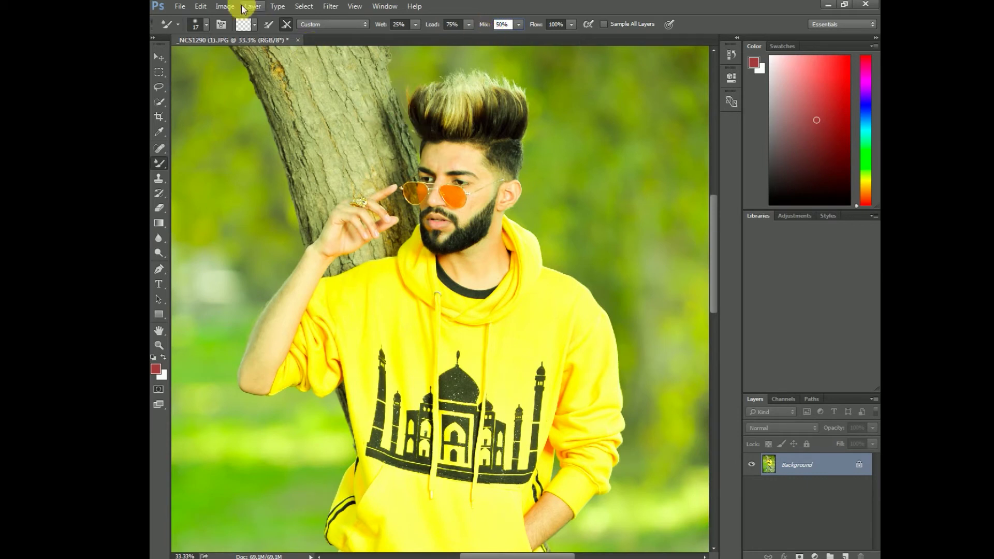
left_click(206, 24)
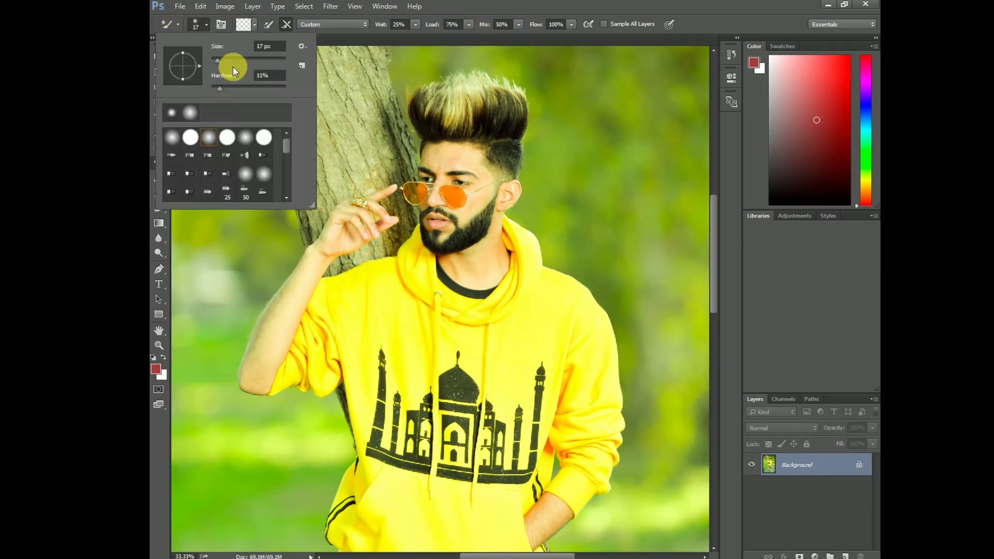
Give the mixer brush 0% hardness and a 74 px size.
left_click_drag(220, 92, 207, 85)
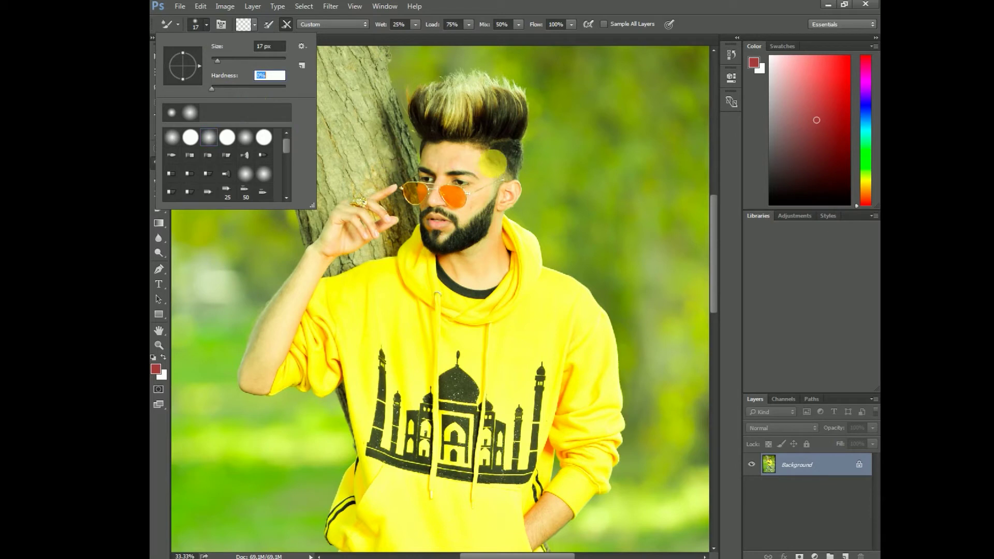
left_click_drag(238, 60, 249, 61)
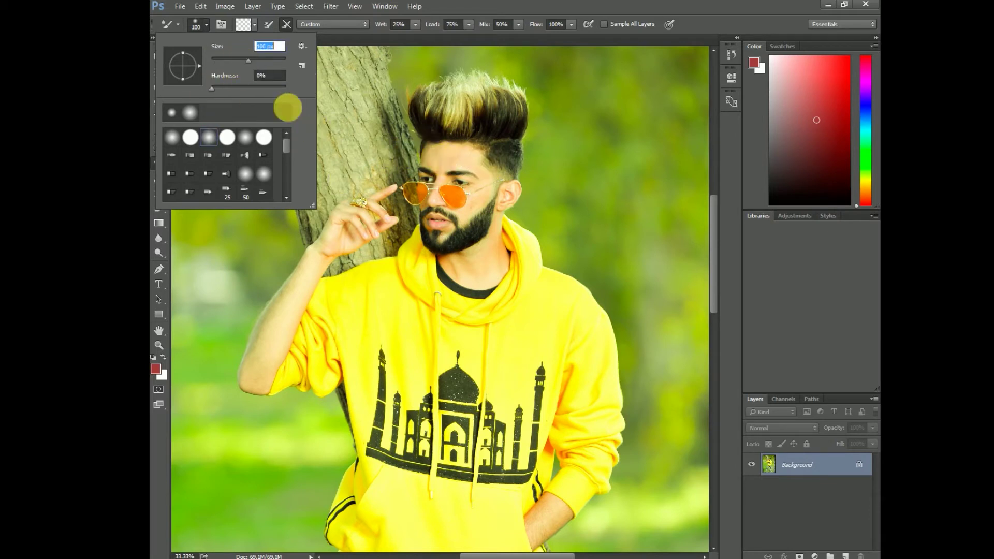
left_click_drag(248, 62, 238, 61)
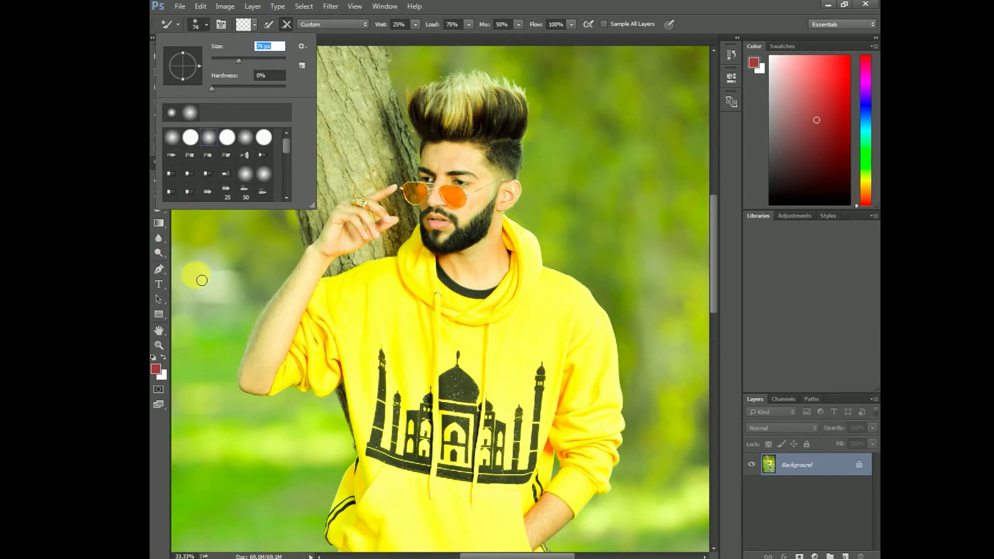
left_click(195, 257)
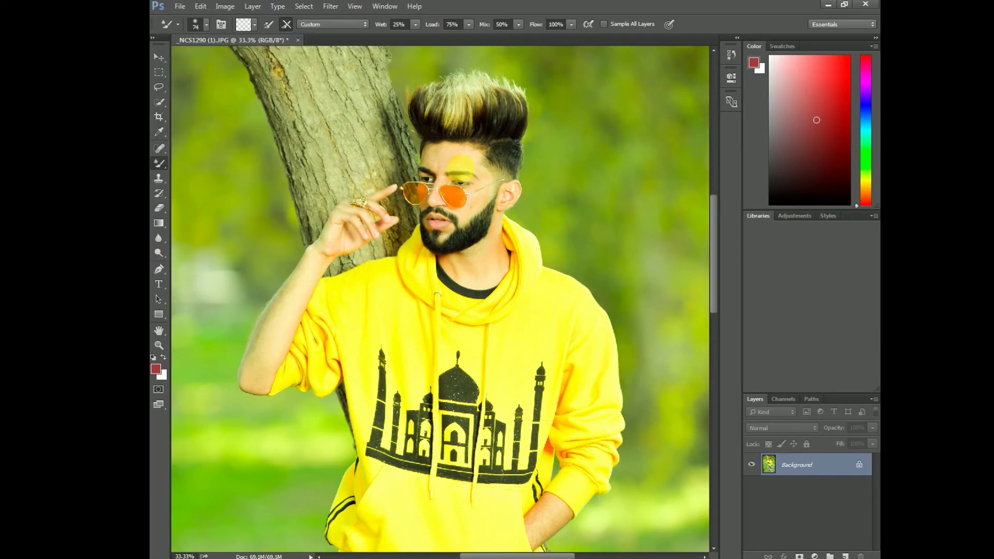
Zoom in on the man's face and hair, then return to the Mixer Brush.
left_click(159, 344)
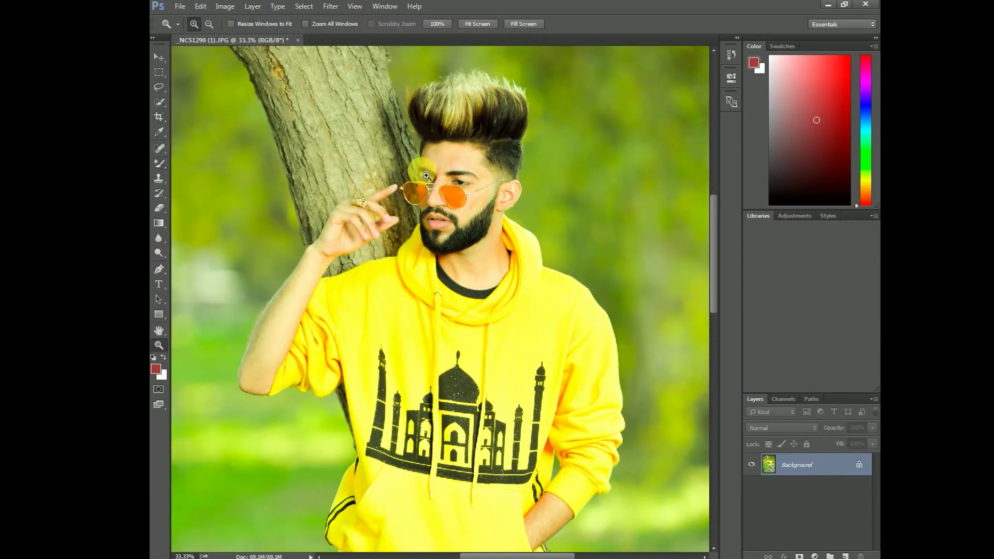
left_click(481, 131)
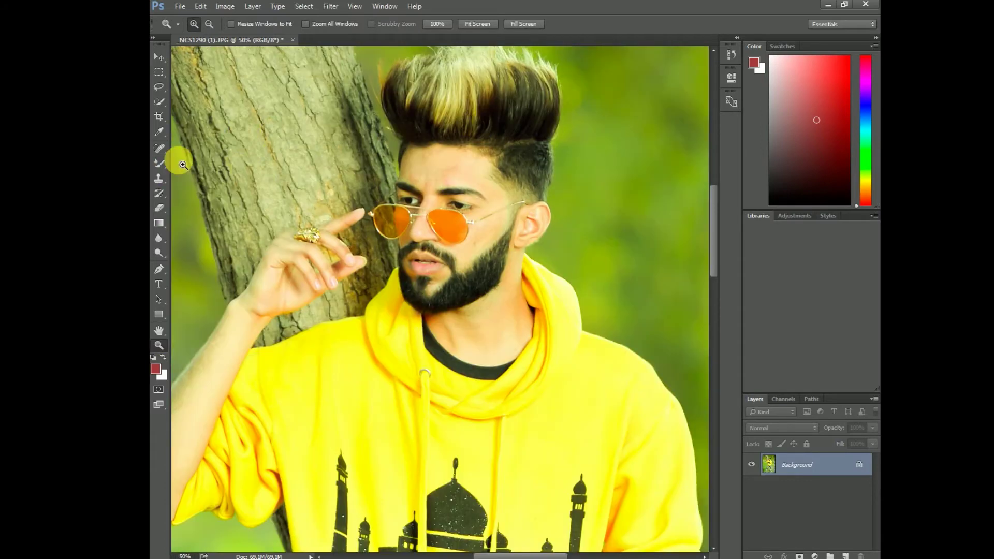
left_click_drag(167, 163, 199, 197)
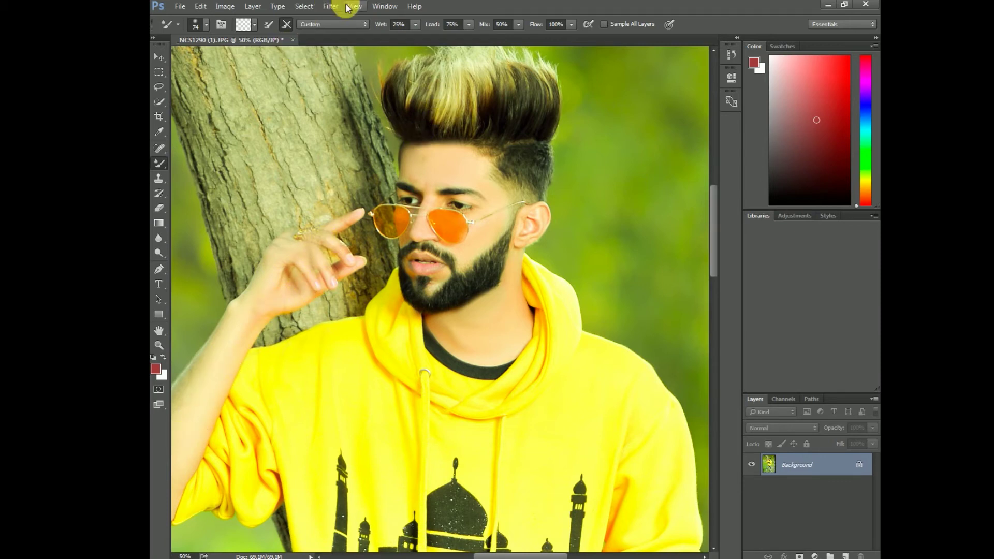
Open the Filter menu.
left_click(330, 6)
left_click(446, 95)
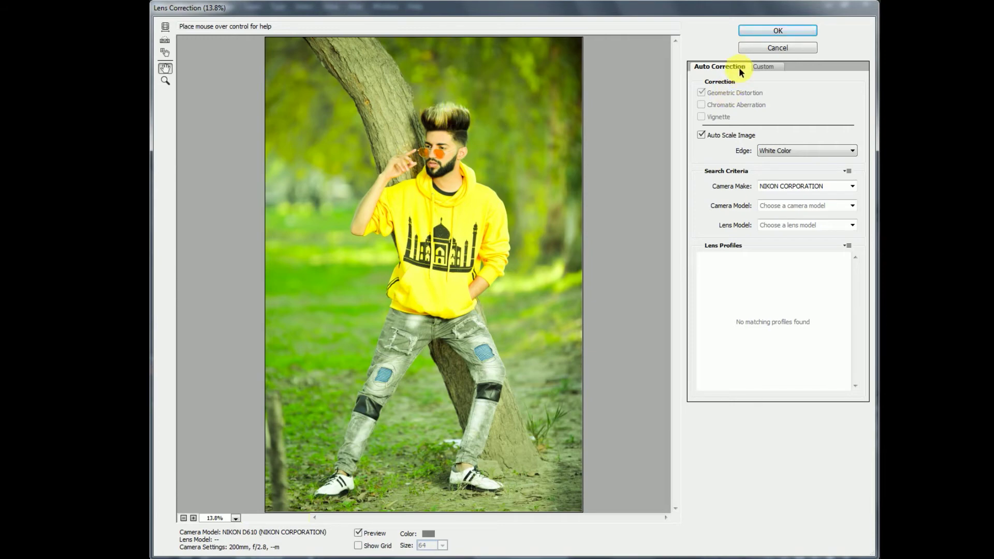
left_click(760, 47)
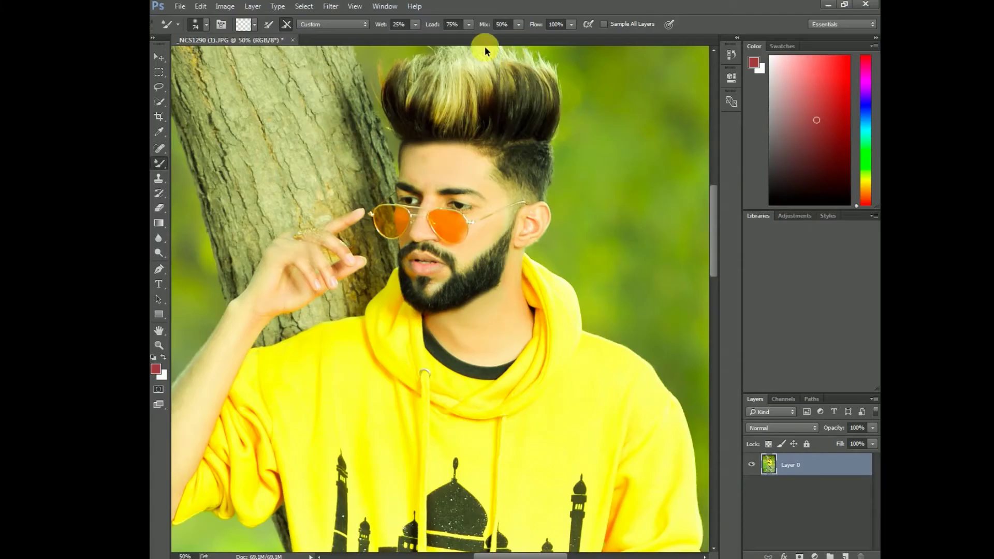
left_click(331, 7)
left_click(364, 95)
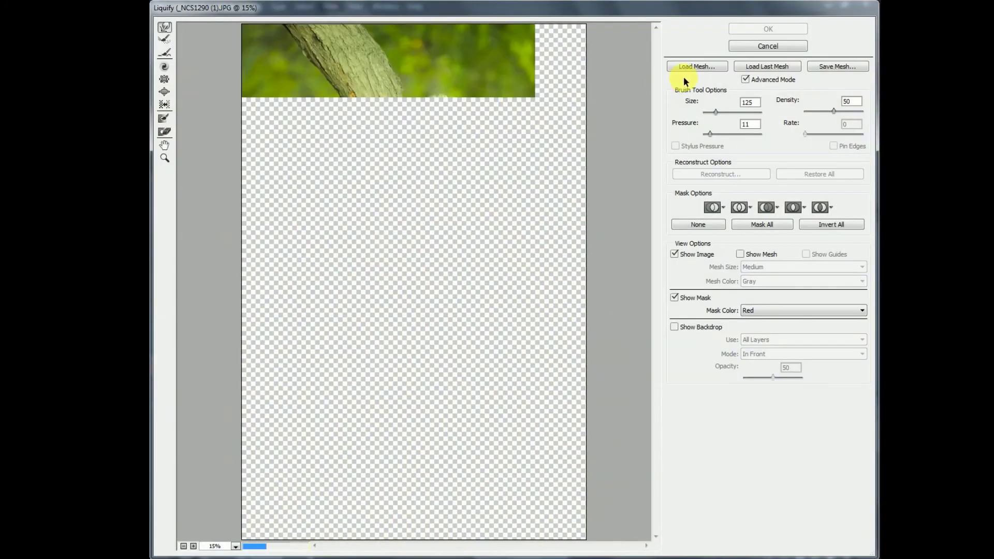
Push the man's hair sideways and upward with Forward Warp to make it taller.
left_click_drag(448, 115, 451, 126)
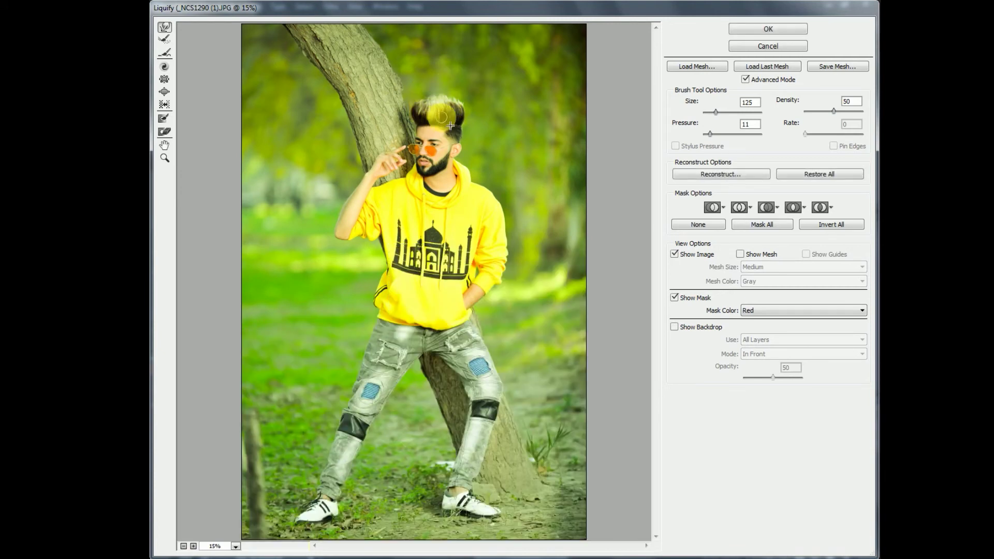
mouse_move(451, 126)
left_mouse_down()
mouse_move(444, 90)
mouse_move(425, 119)
mouse_move(441, 101)
left_mouse_up()
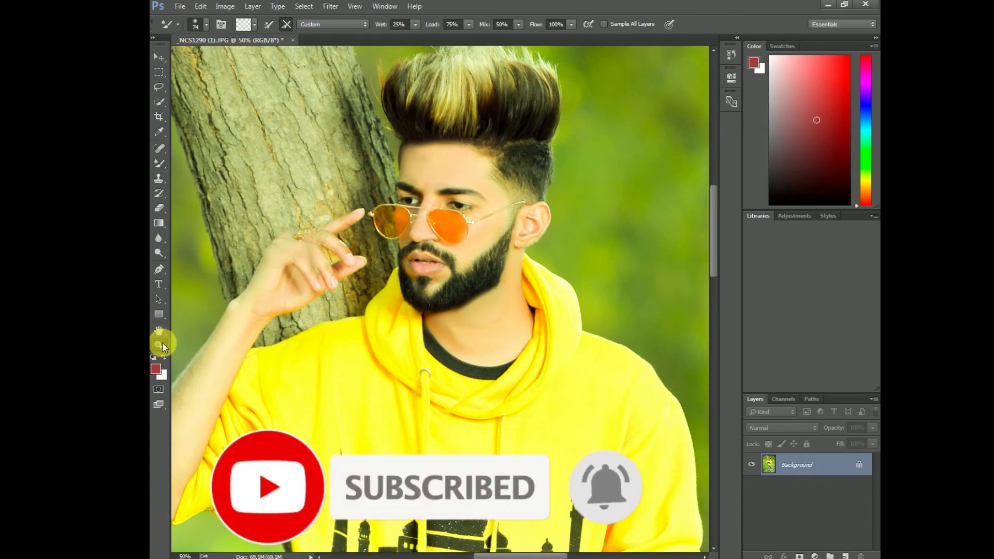
Zoom out to show the man's whole figure and the tree trunk.
left_click(159, 345)
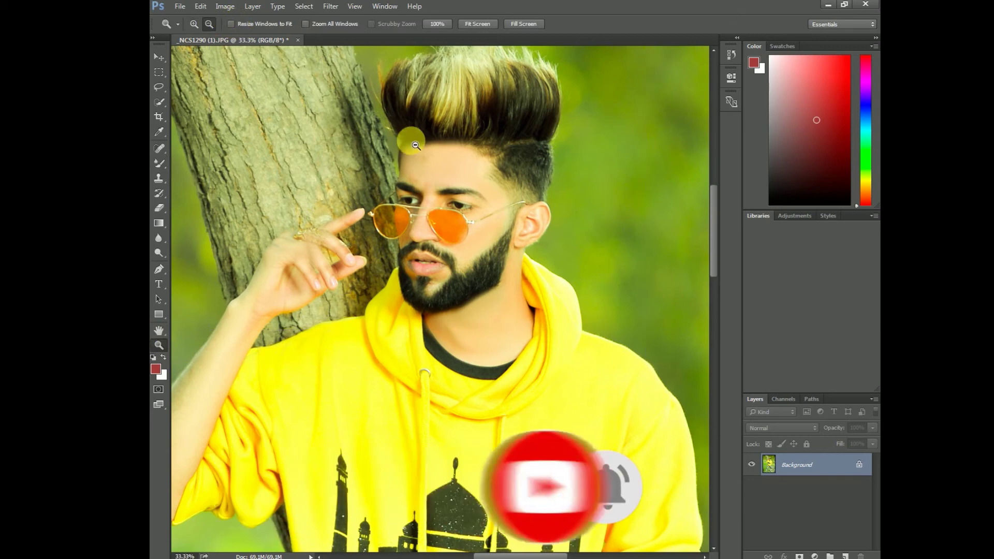
left_click(415, 146)
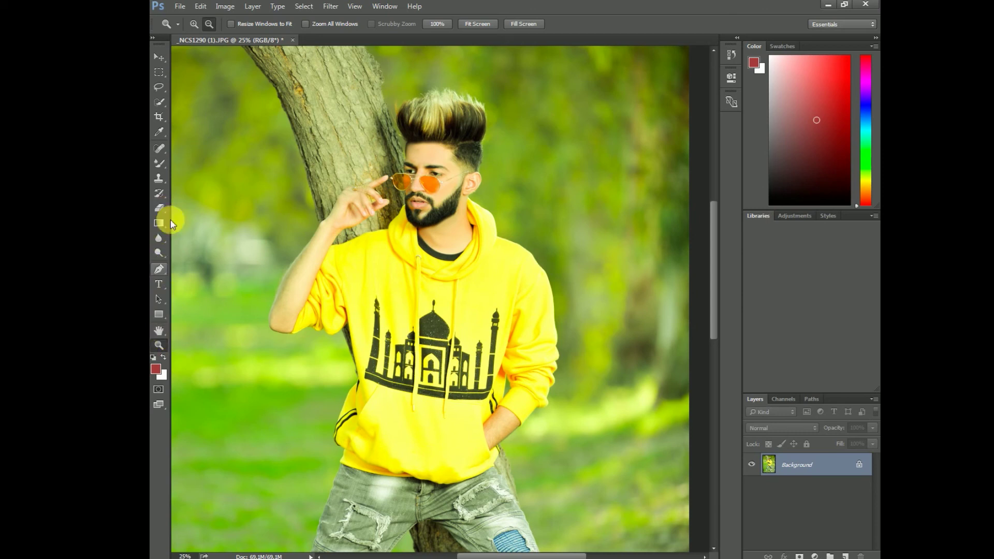
left_click(165, 315)
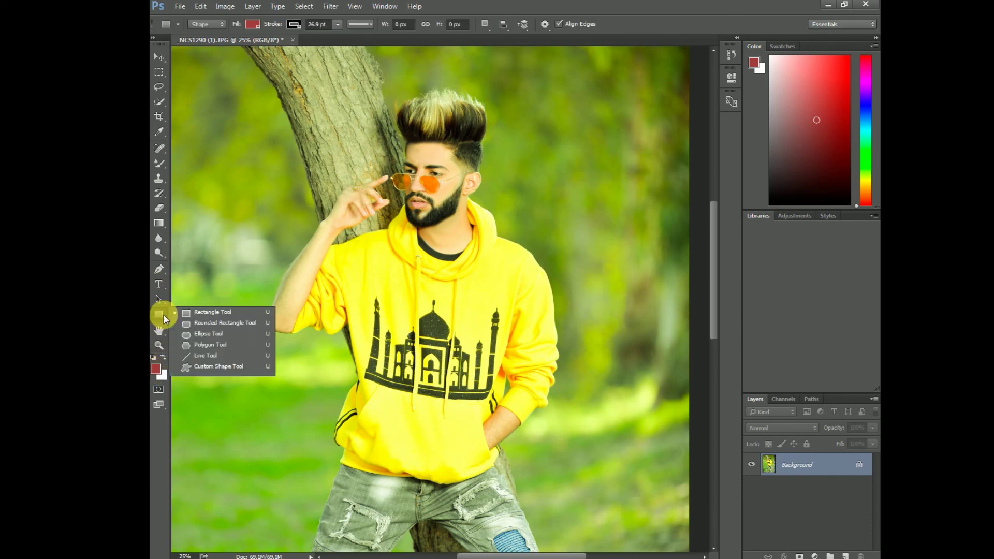
left_click(163, 315)
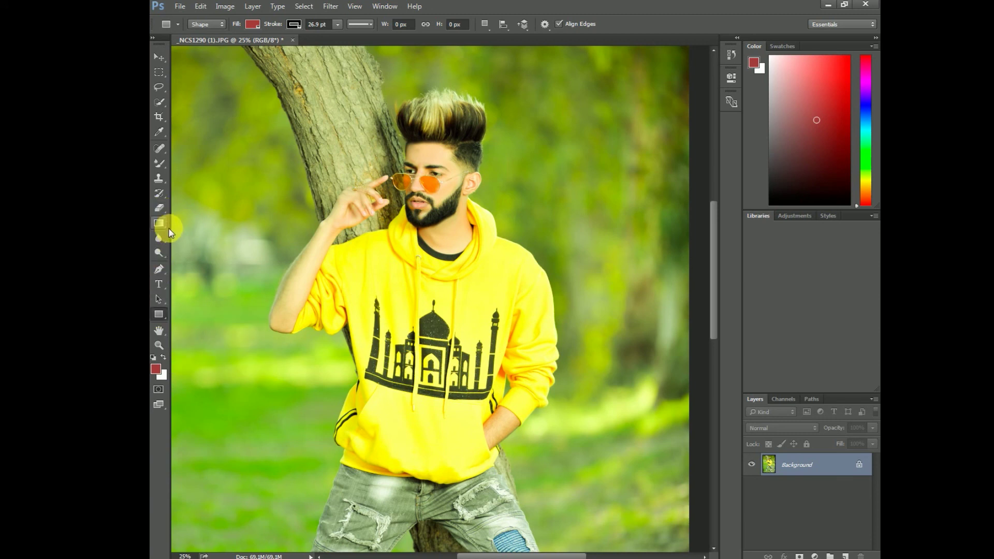
left_click(159, 116)
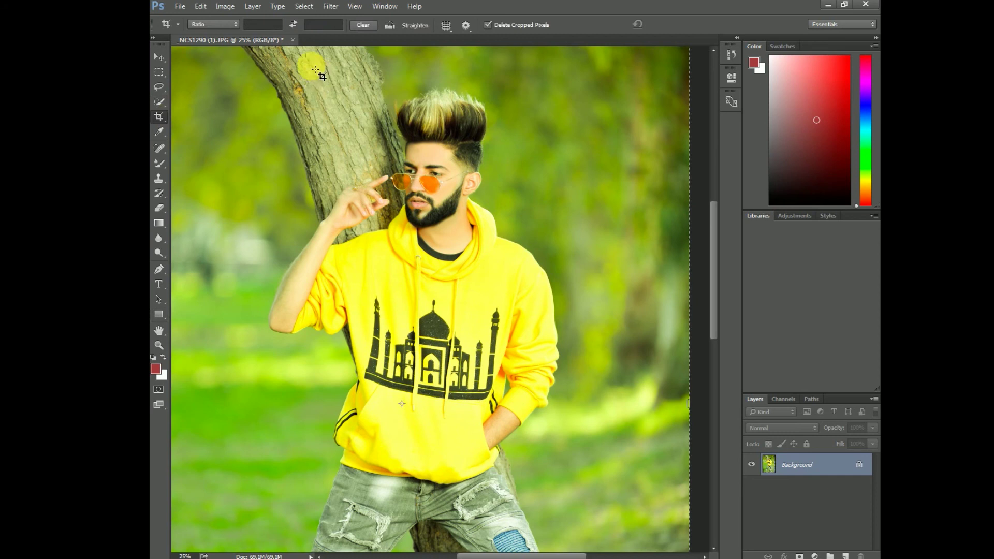
Crop tightly around the man, from just above his hair to his hips.
mouse_move(237, 47)
left_mouse_down()
mouse_move(607, 451)
mouse_move(605, 493)
left_mouse_up()
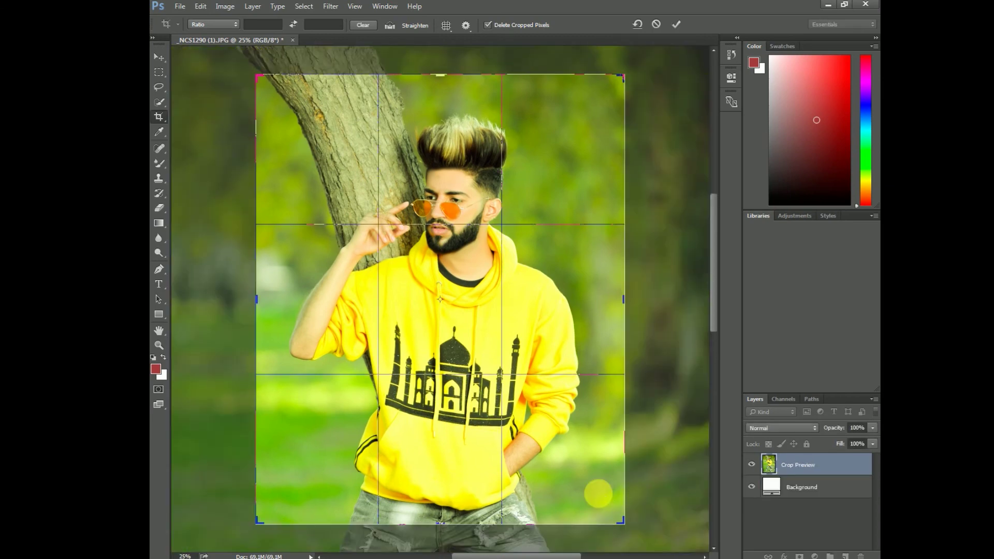
left_click(677, 25)
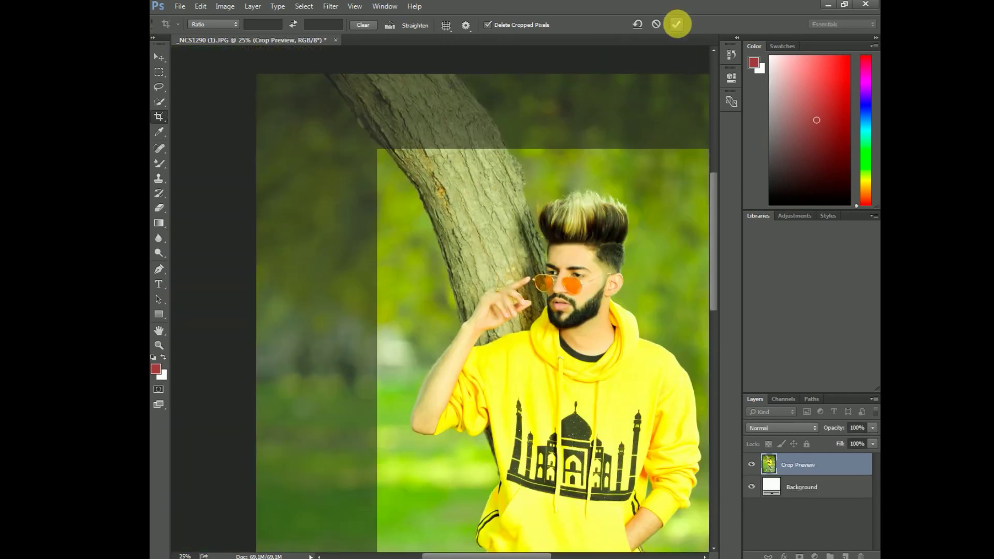